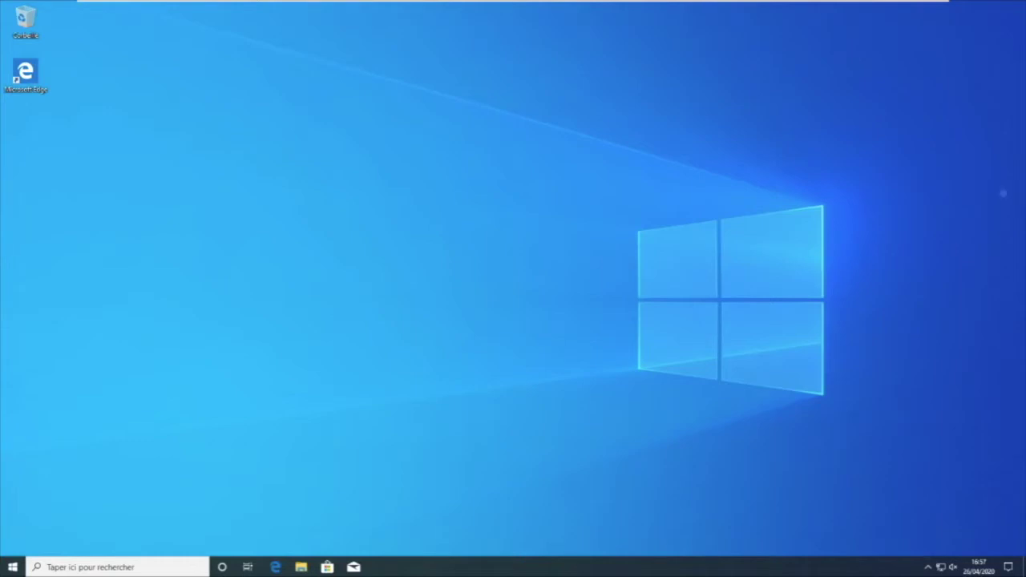
# - Hide the Cortana button on the taskbar and restore it
pyautogui.rightClick(447, 560)
pyautogui.rightClick(446, 559)
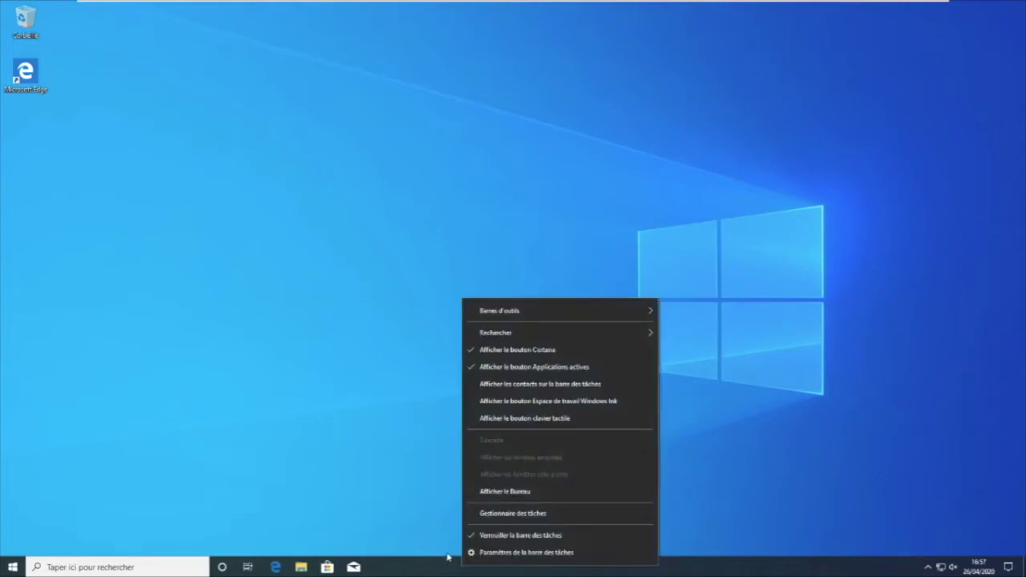
pyautogui.click(548, 352)
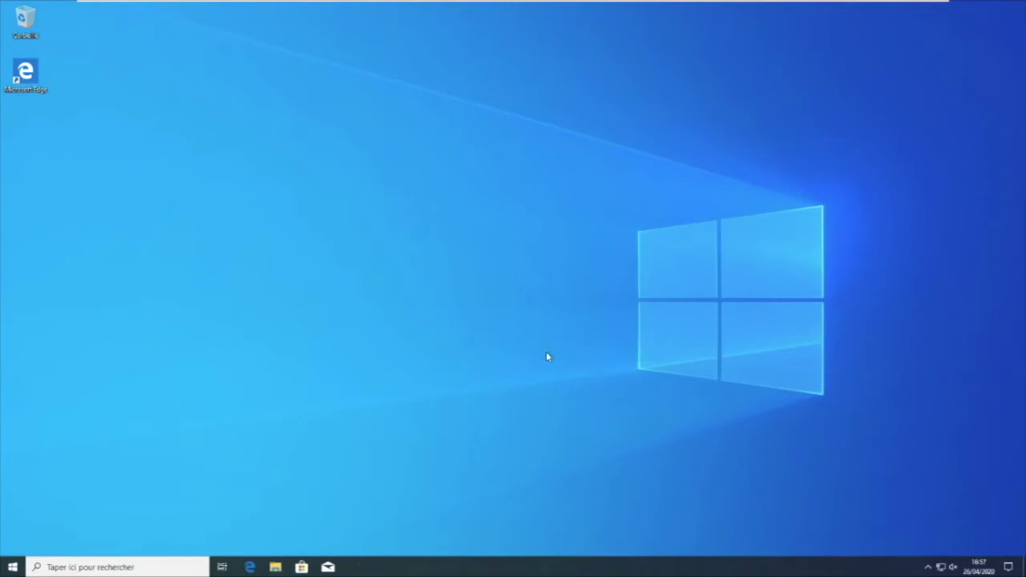
pyautogui.rightClick(535, 568)
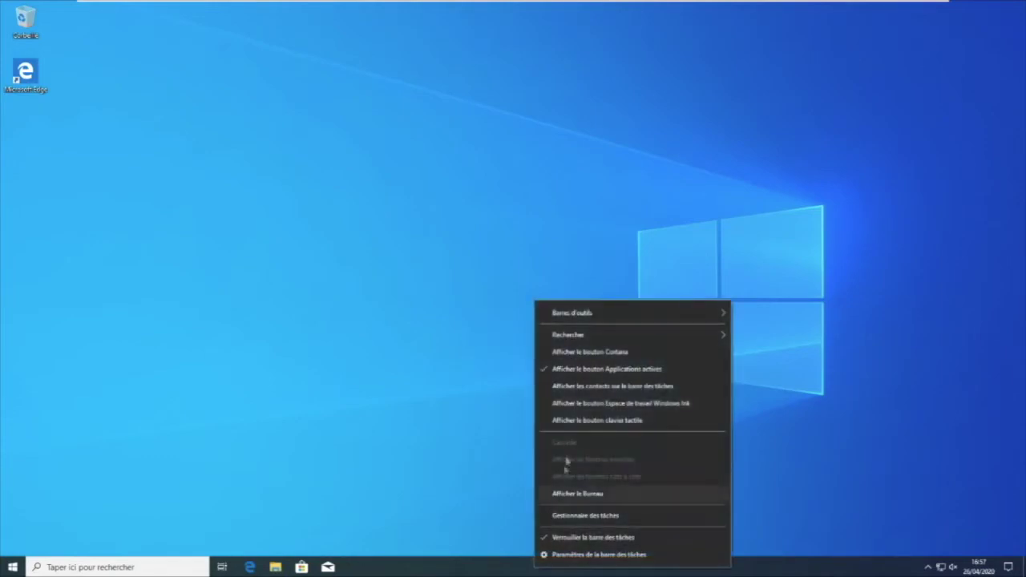
pyautogui.click(585, 354)
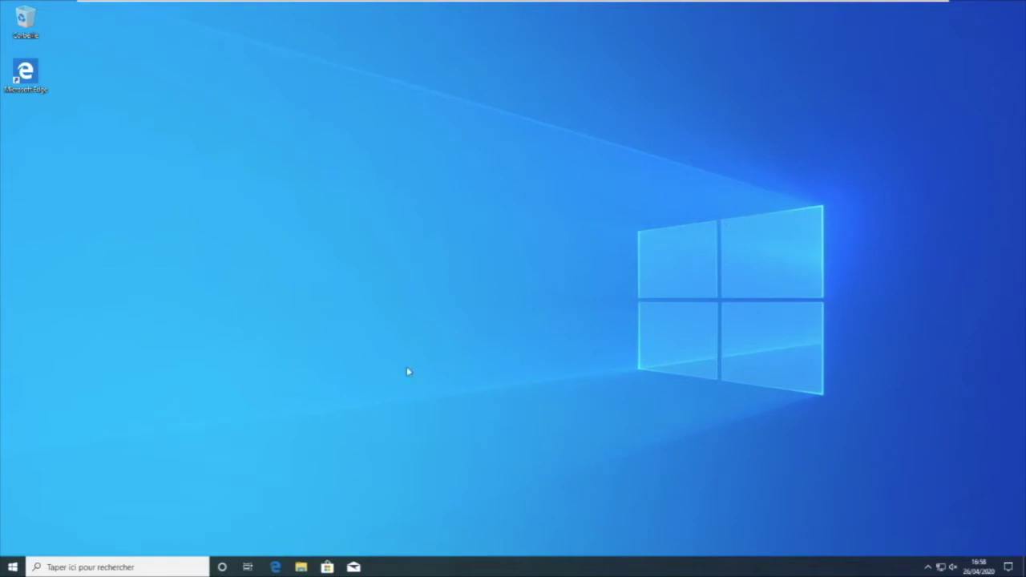
# - Launch the Registry Editor by running regedit and approve its elevation request
pyautogui.press('super+r')
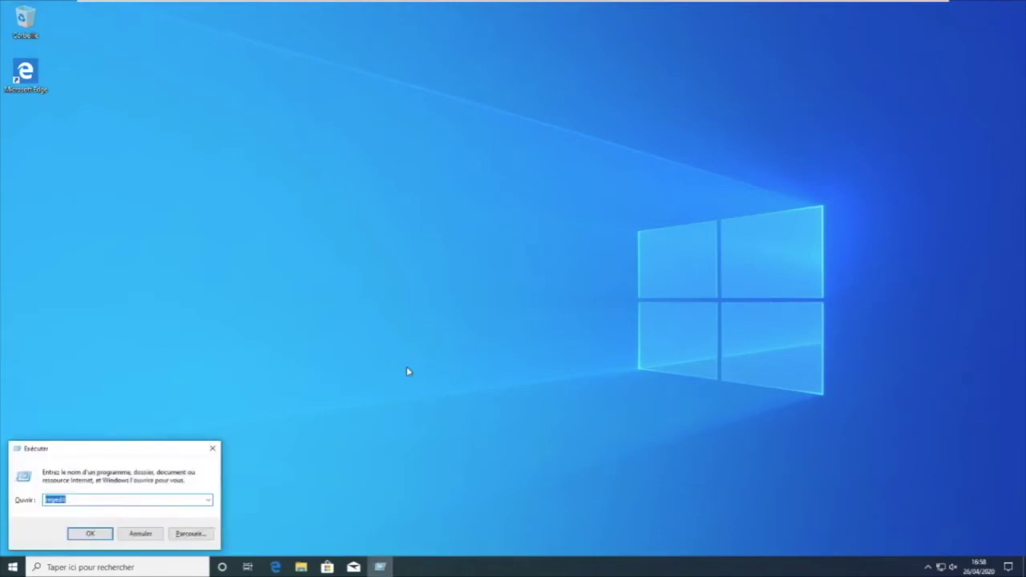
pyautogui.click(80, 499)
pyautogui.click(92, 536)
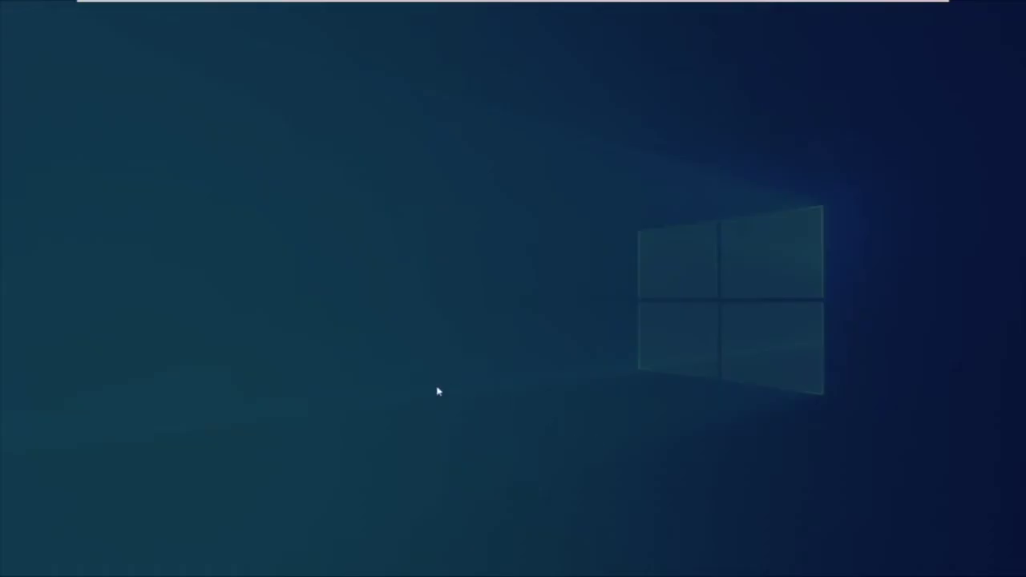
pyautogui.click(447, 358)
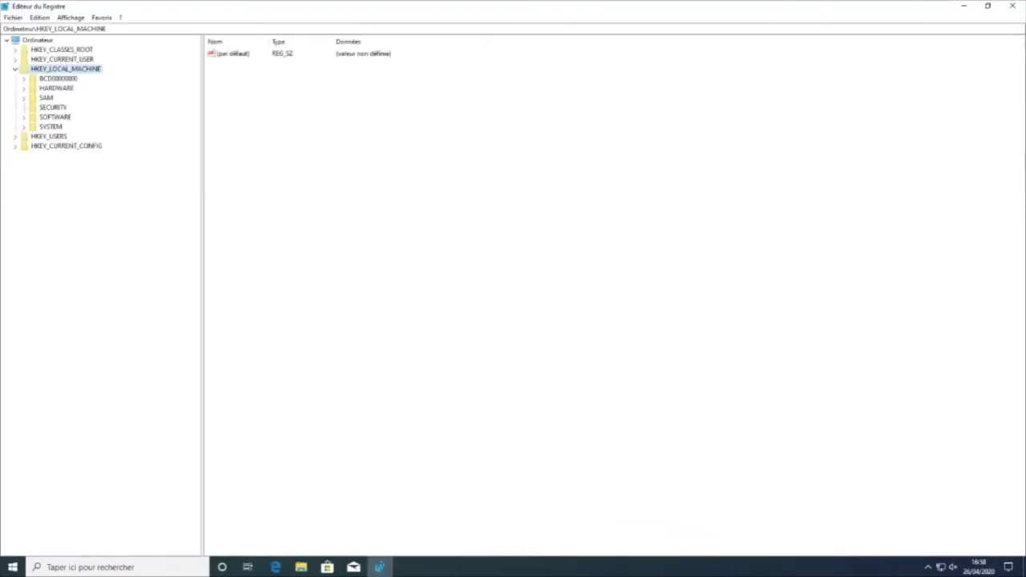
# - Collapse the HKEY_LOCAL_MACHINE hive and look through the other root registry keys
pyautogui.click(15, 69)
pyautogui.click(39, 51)
pyautogui.click(44, 60)
pyautogui.click(46, 79)
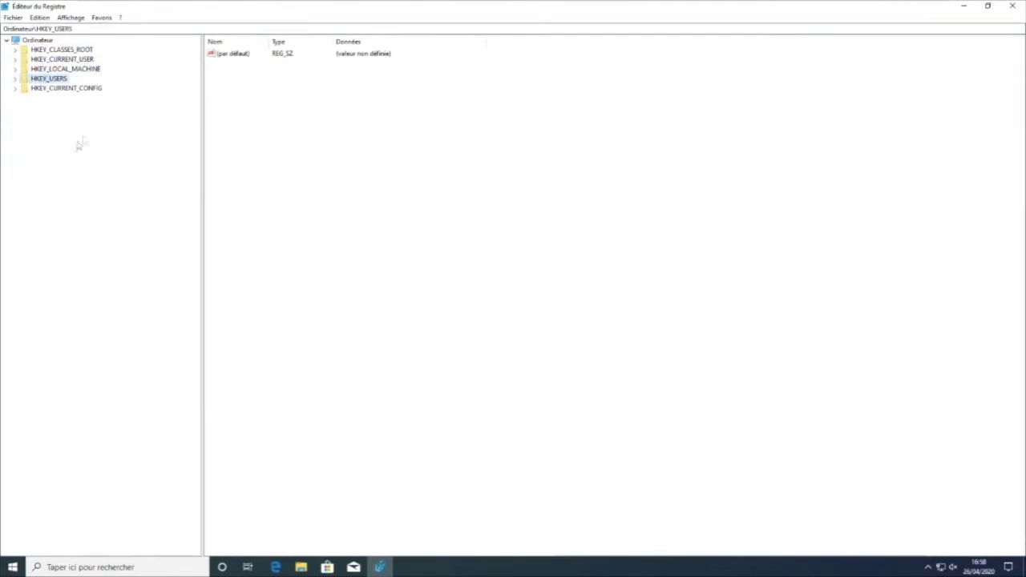
# - Expand the registry tree along HKEY_LOCAL_MACHINE\SOFTWARE\Policies\Microsoft to reveal its subkeys
pyautogui.doubleClick(83, 71)
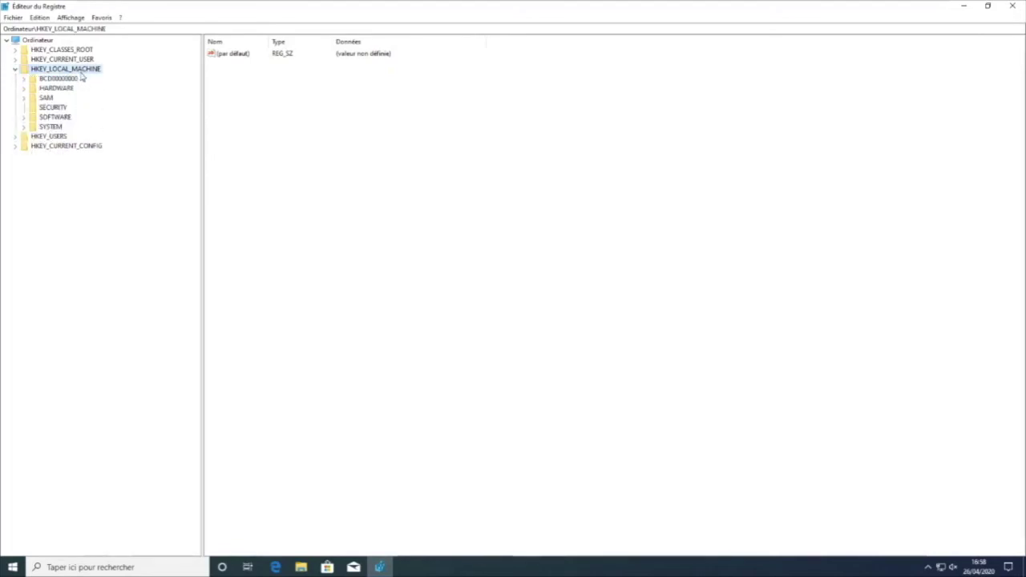
pyautogui.doubleClick(60, 117)
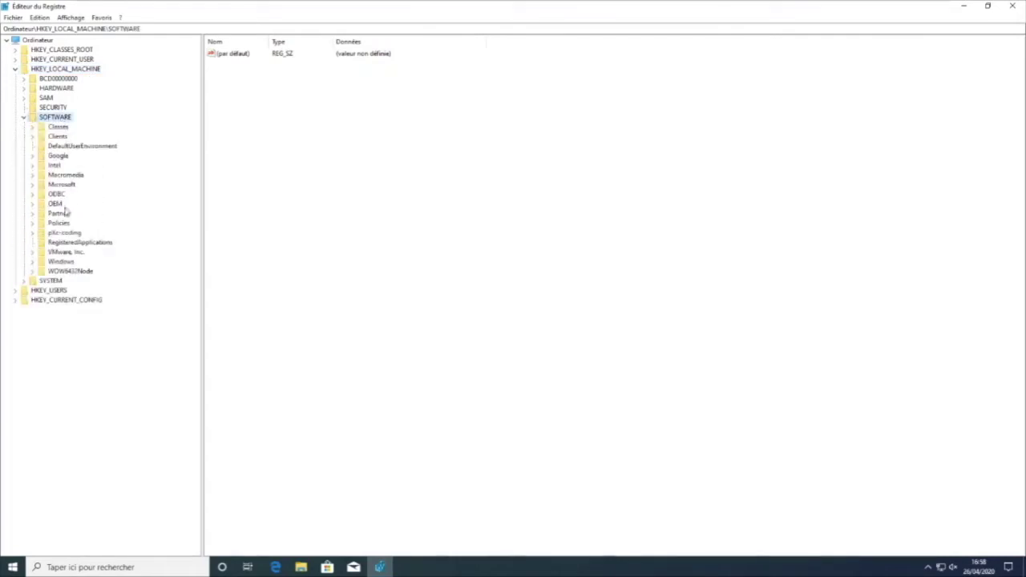
pyautogui.doubleClick(64, 224)
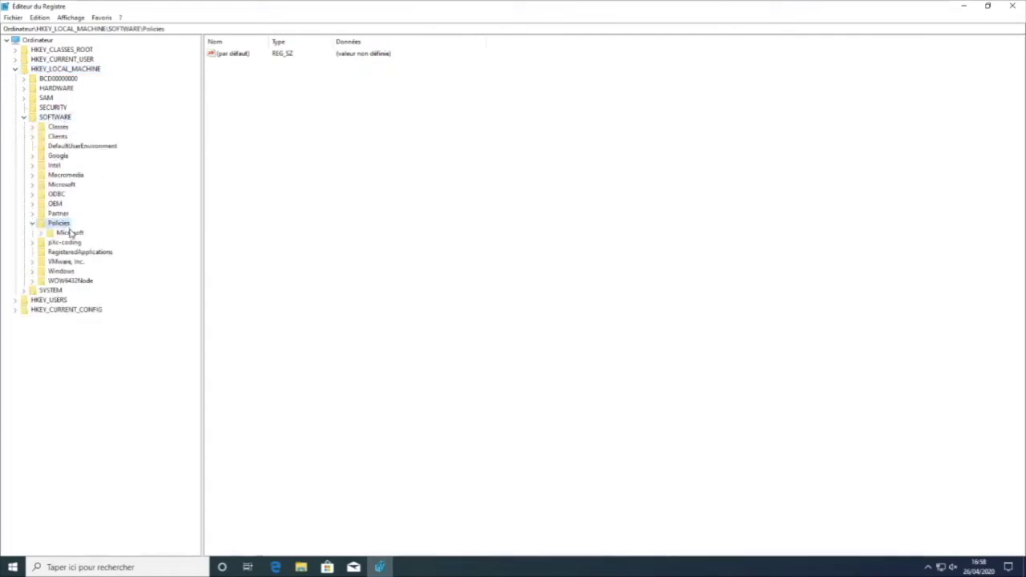
pyautogui.doubleClick(70, 232)
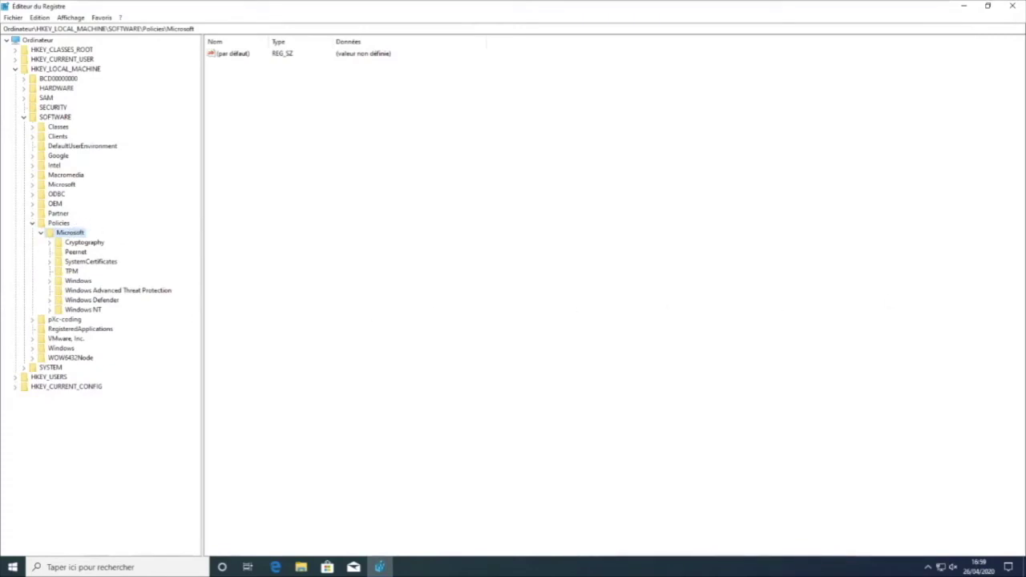
pyautogui.click(83, 311)
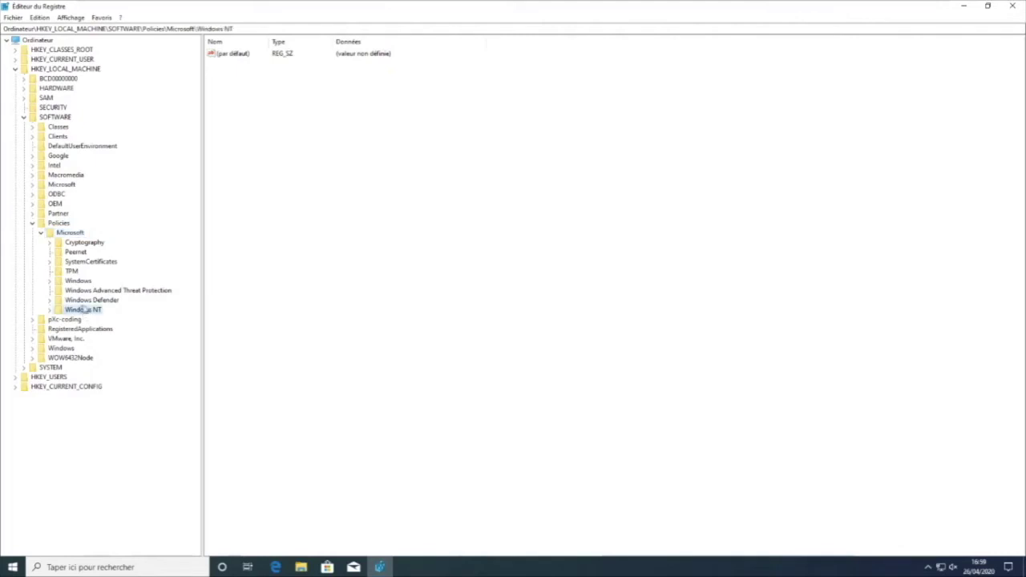
# - Create a new key named "Windows search" under the Policies\Microsoft key
pyautogui.click(78, 233)
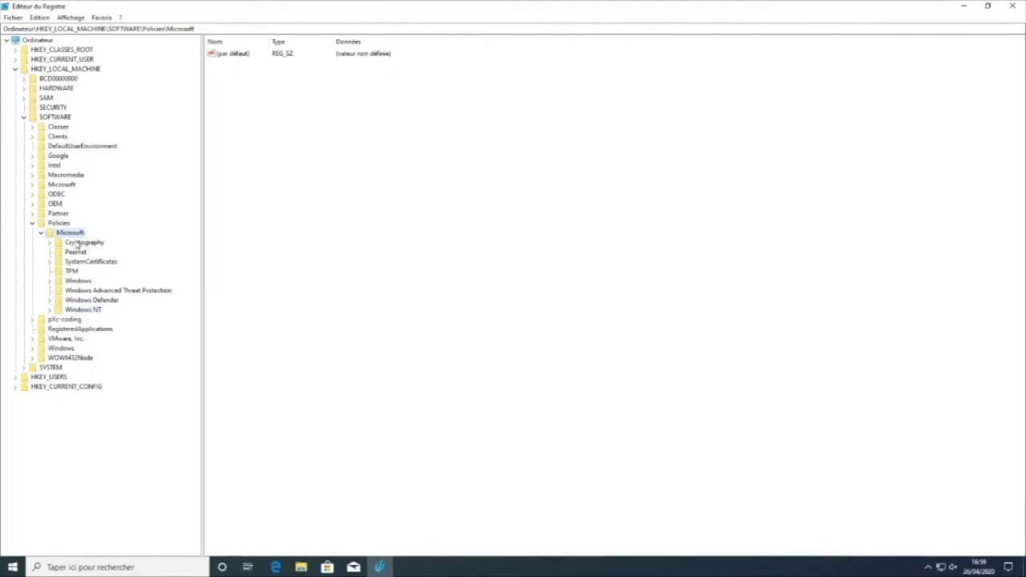
pyautogui.rightClick(79, 234)
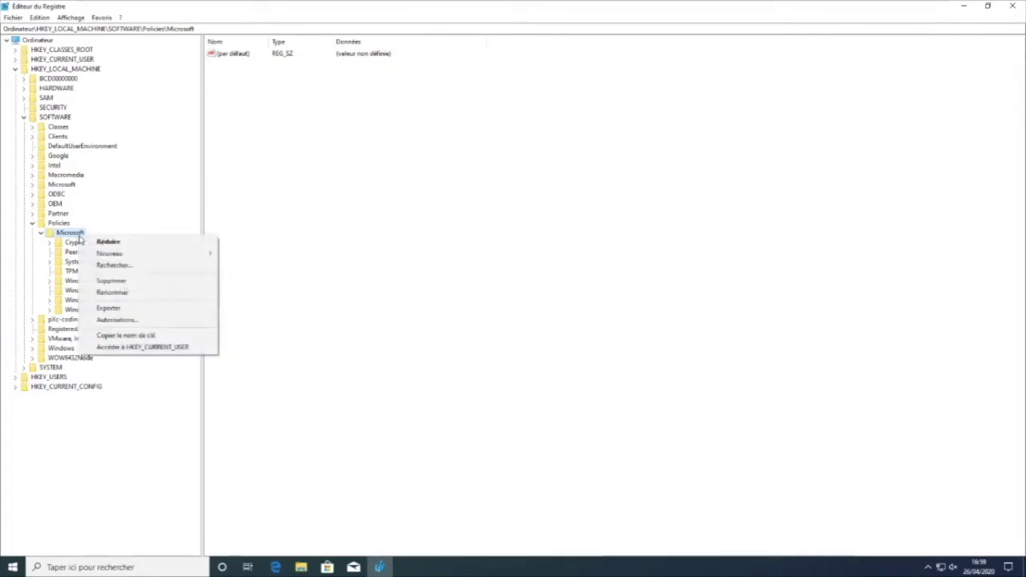
pyautogui.moveTo(119, 255)
pyautogui.click(268, 259)
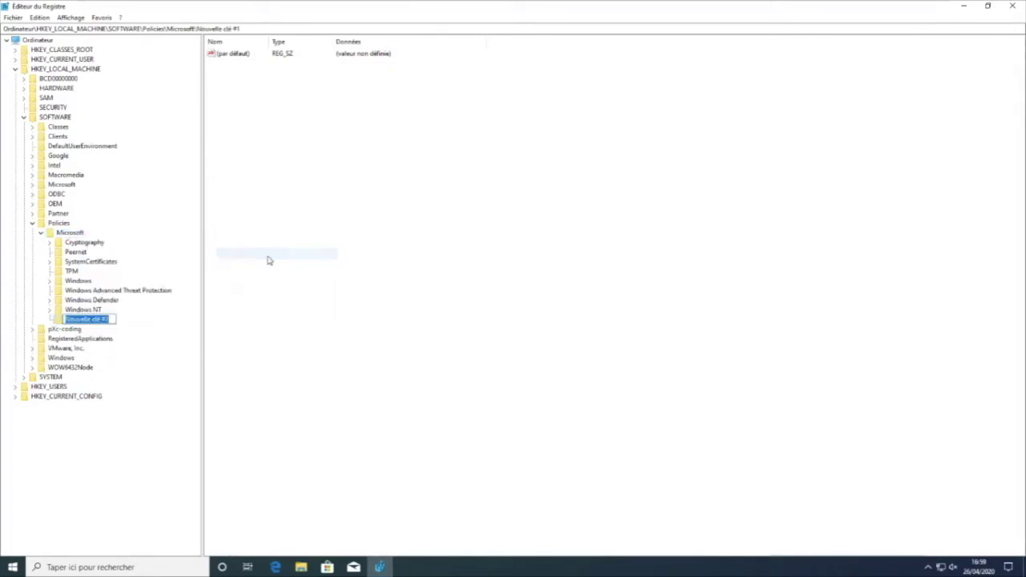
pyautogui.write('Windows search')
pyautogui.press('Return')
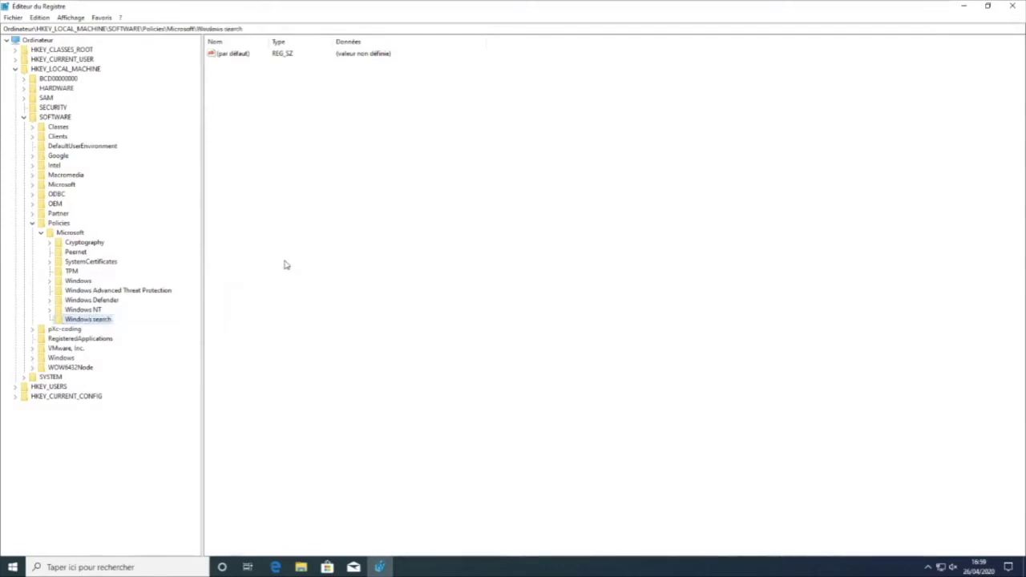
# - Create a 32-bit DWORD value named AllowCortana in the Windows search key
pyautogui.click(315, 196)
pyautogui.rightClick(315, 196)
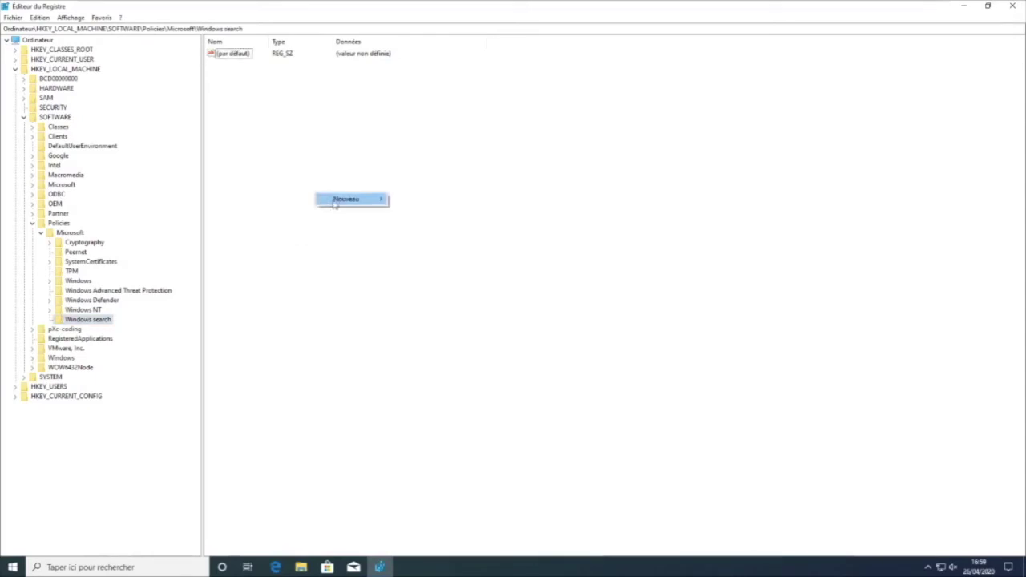
pyautogui.moveTo(337, 202)
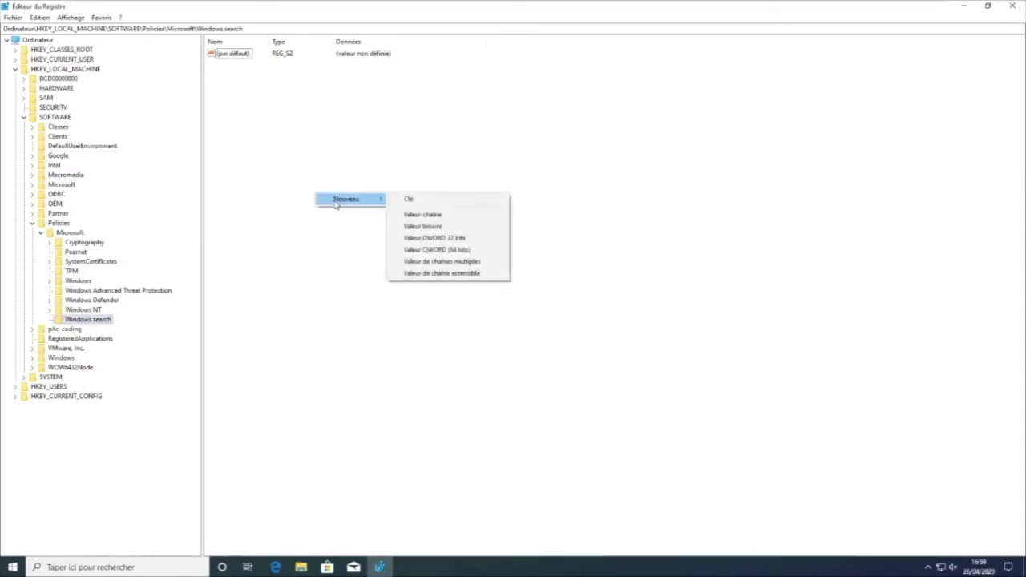
pyautogui.click(460, 238)
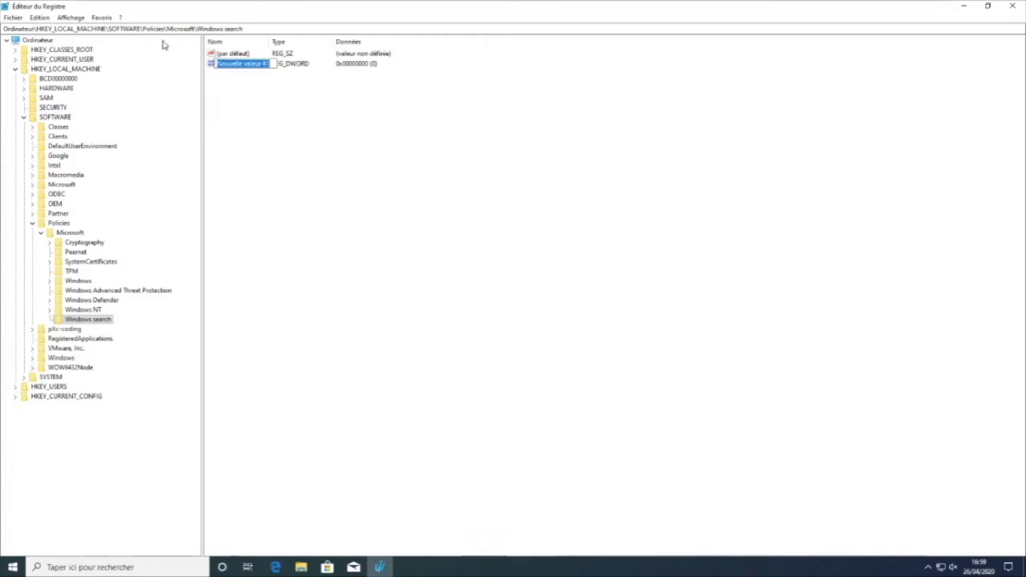
pyautogui.write('Allo')
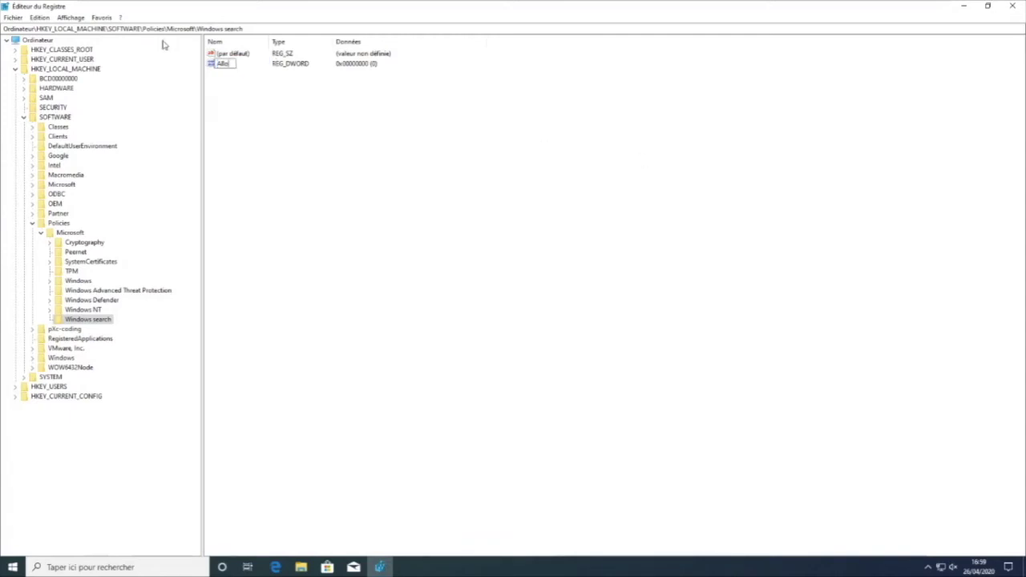
pyautogui.write('wCortana')
pyautogui.press('Return')
# - Set the value data of AllowCortana to 0 in hexadecimal base
pyautogui.doubleClick(239, 65)
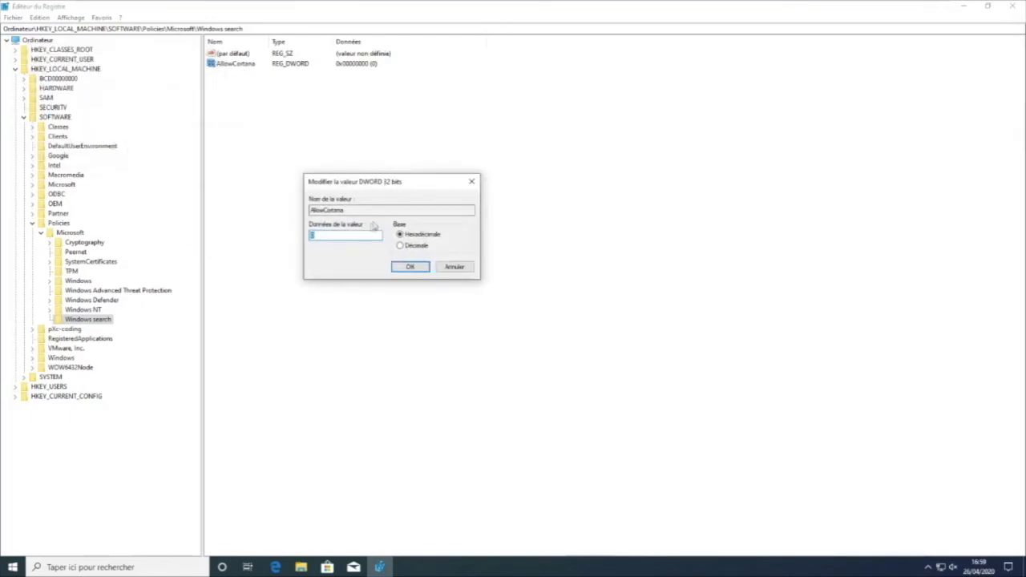
pyautogui.write('0')
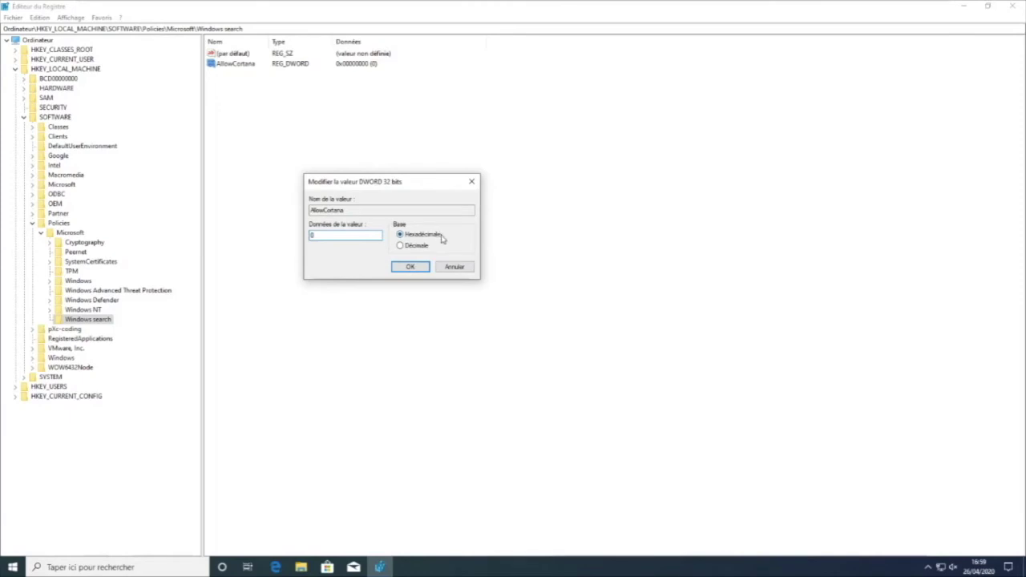
pyautogui.click(421, 267)
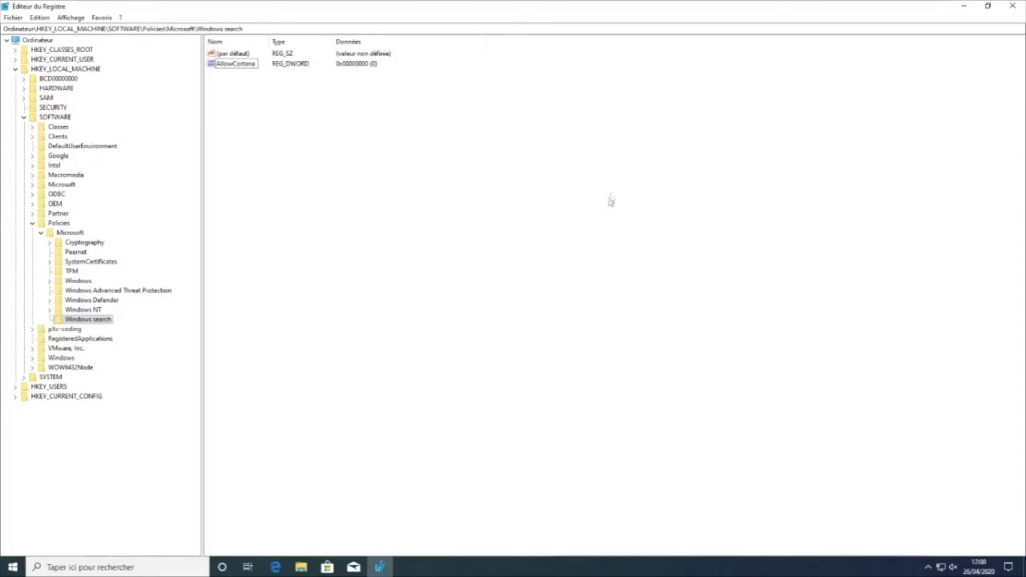
# - Close the Registry Editor and open Cortana from the desktop to check whether it still responds
pyautogui.click(1012, 6)
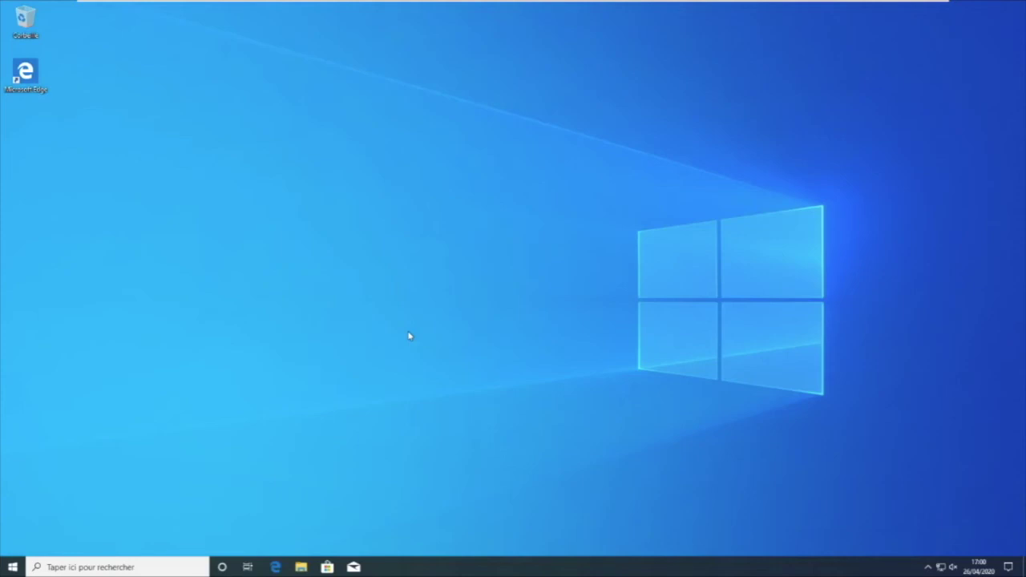
pyautogui.click(223, 567)
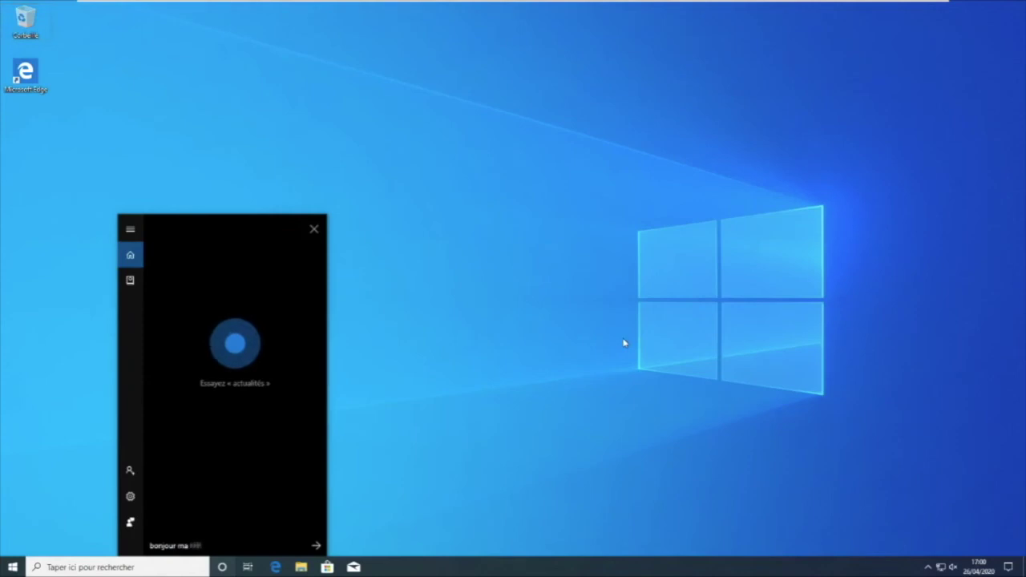
# - Reopen the Registry Editor with administrator approval and set the AllowCortana value data to 1
pyautogui.press('super+r')
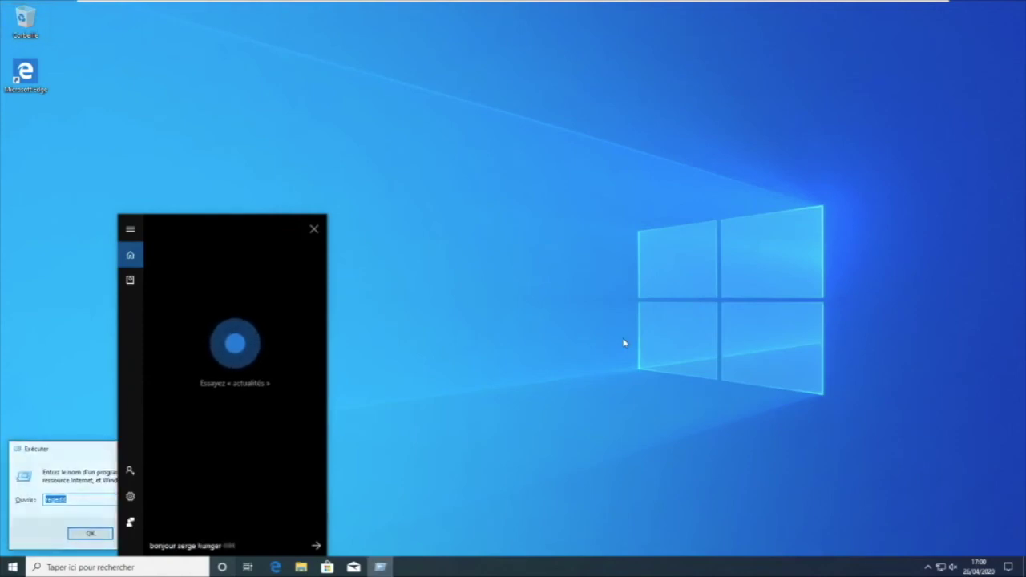
pyautogui.press('Escape')
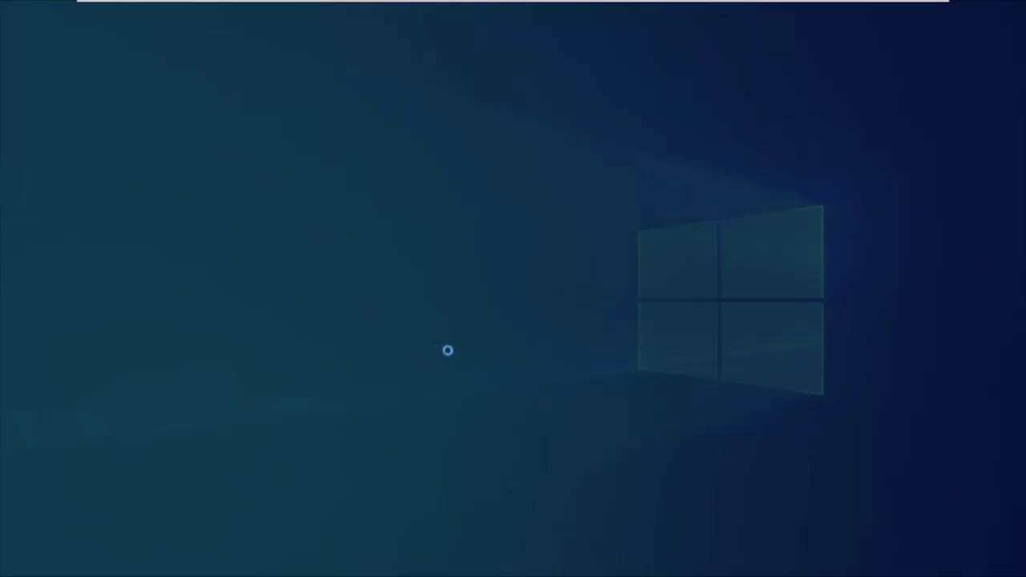
pyautogui.click(451, 354)
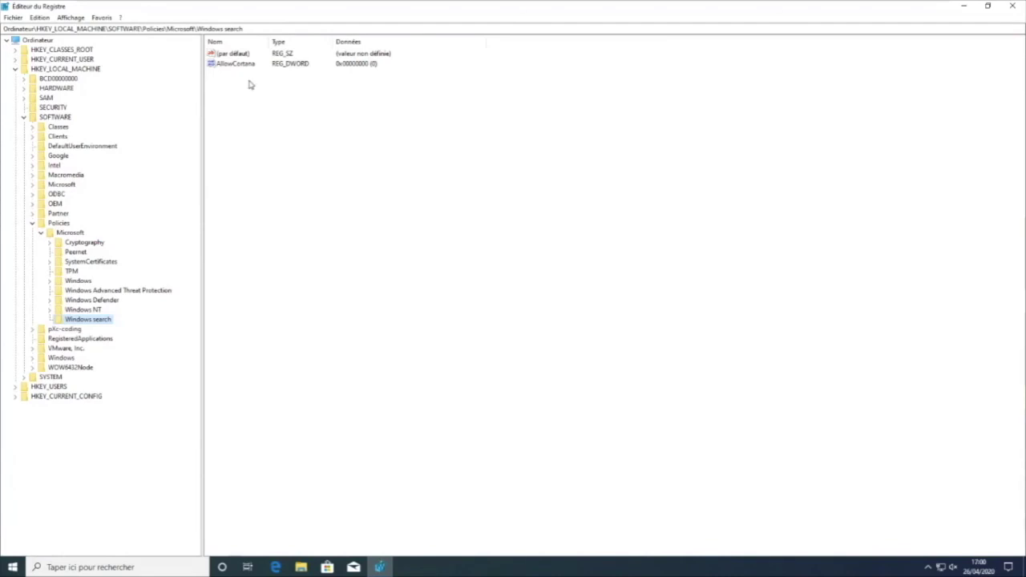
pyautogui.doubleClick(245, 66)
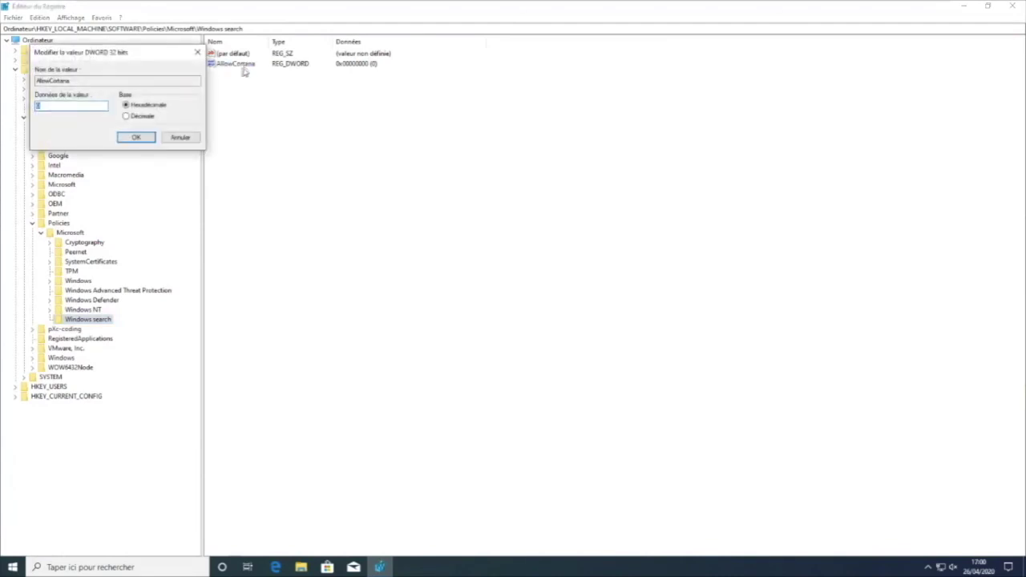
pyautogui.write('1')
pyautogui.press('Return')
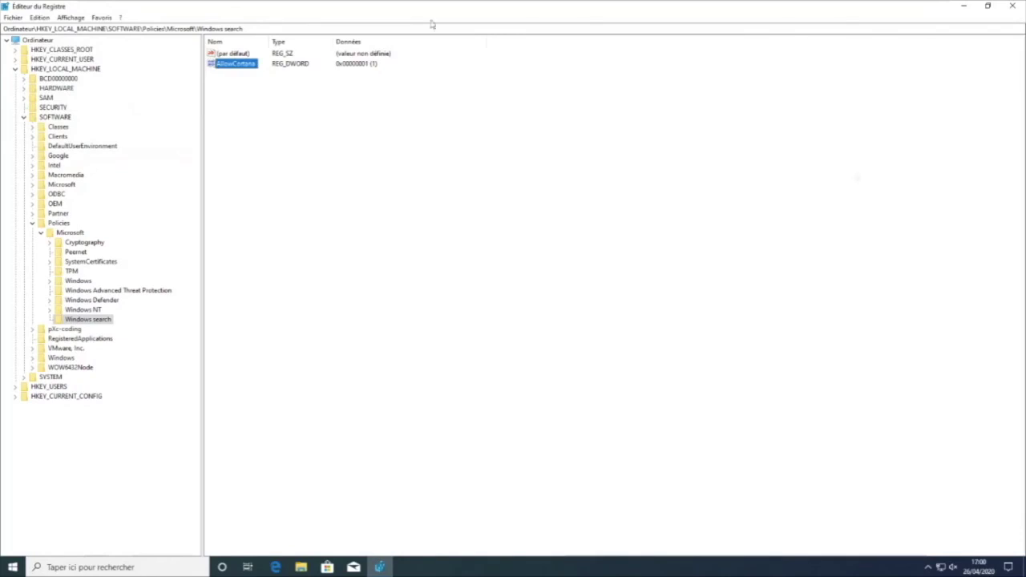